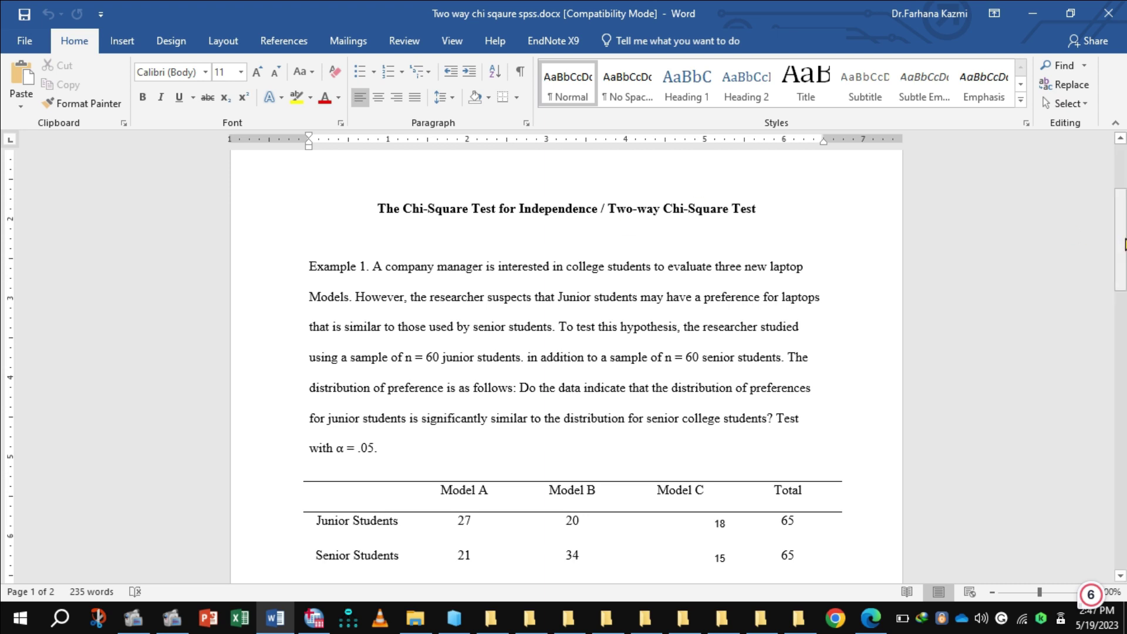
Scroll the Word document down to show the full Model A/B/C frequency table, including column totals and N = 130
left_click_drag(1121, 258, 1124, 312)
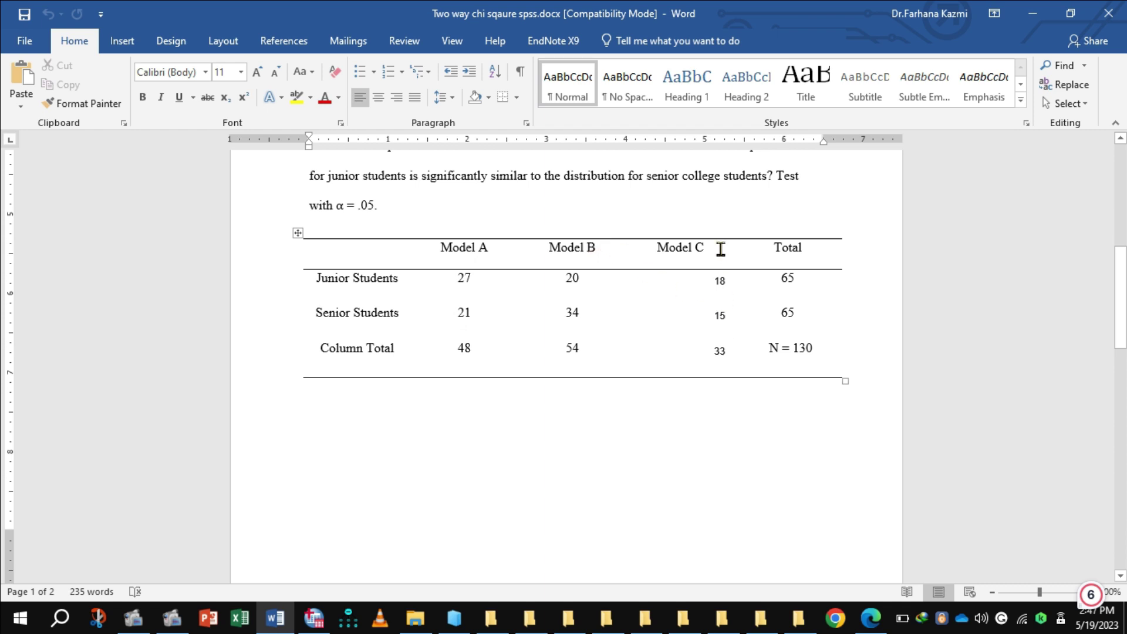
In SPSS Variable View, check the Students value labels for junior and senior students
left_click(314, 619)
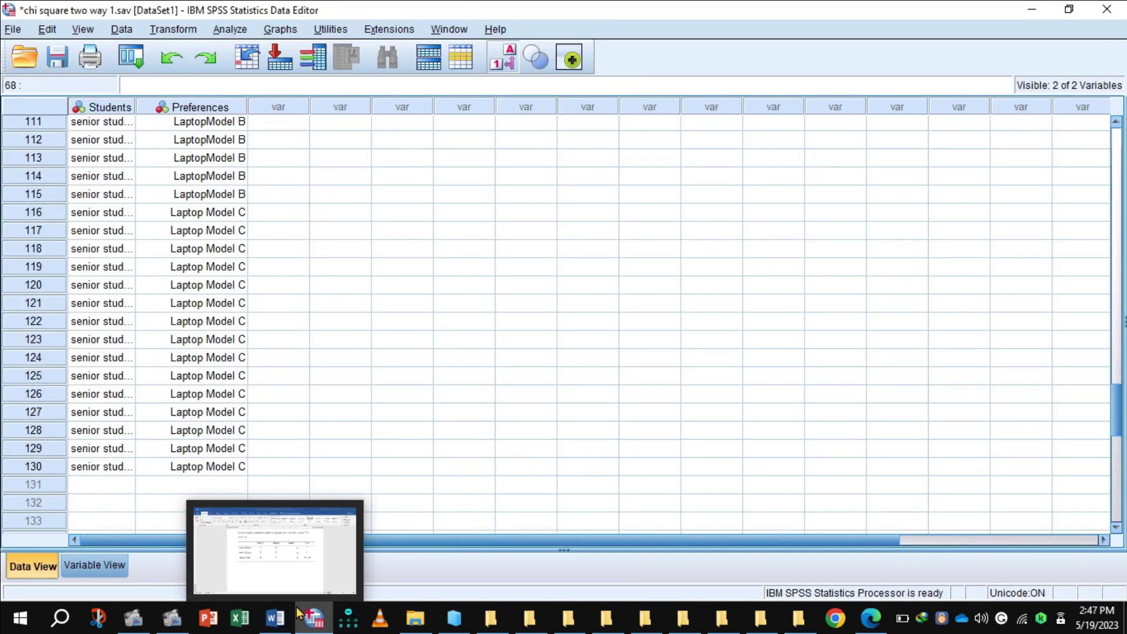
left_click(276, 617)
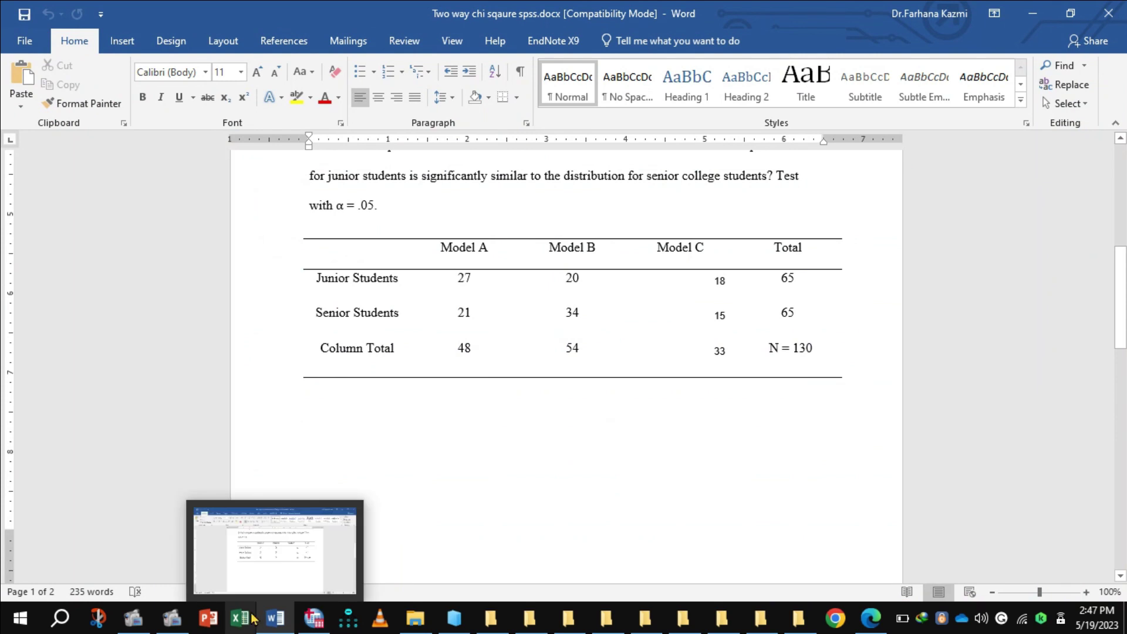
left_click(326, 625)
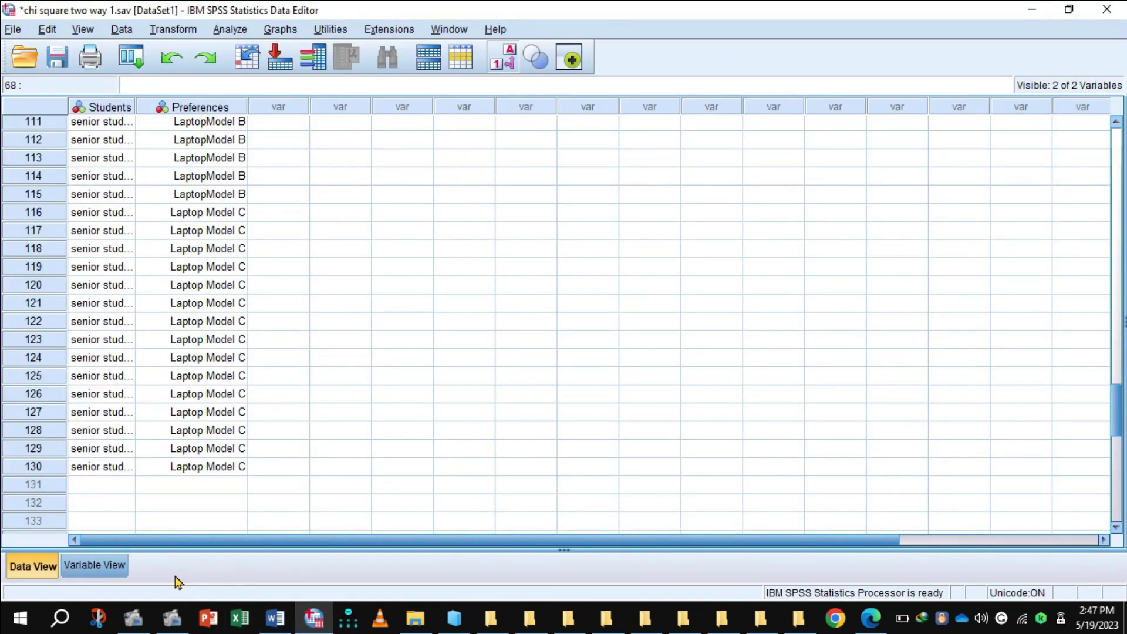
left_click(95, 565)
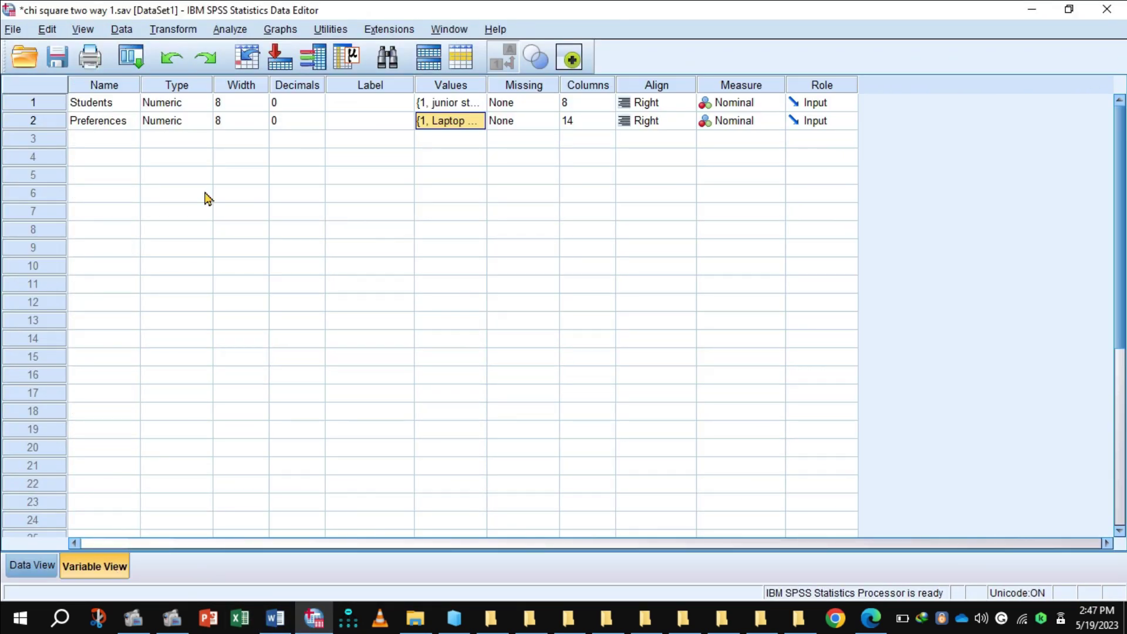
left_click(467, 105)
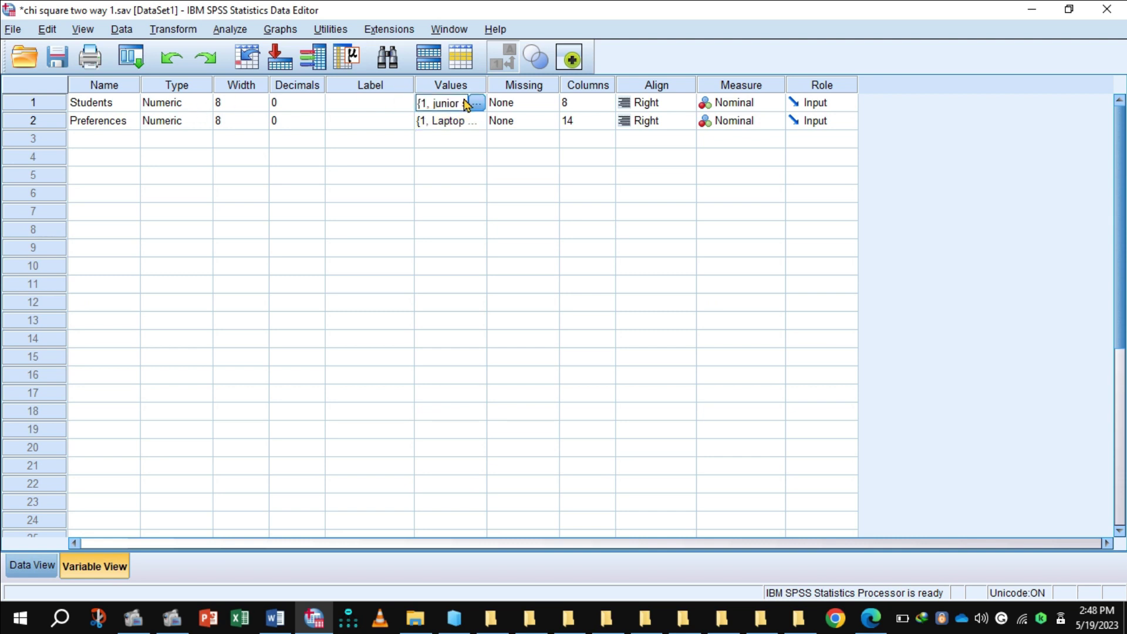
left_click(480, 104)
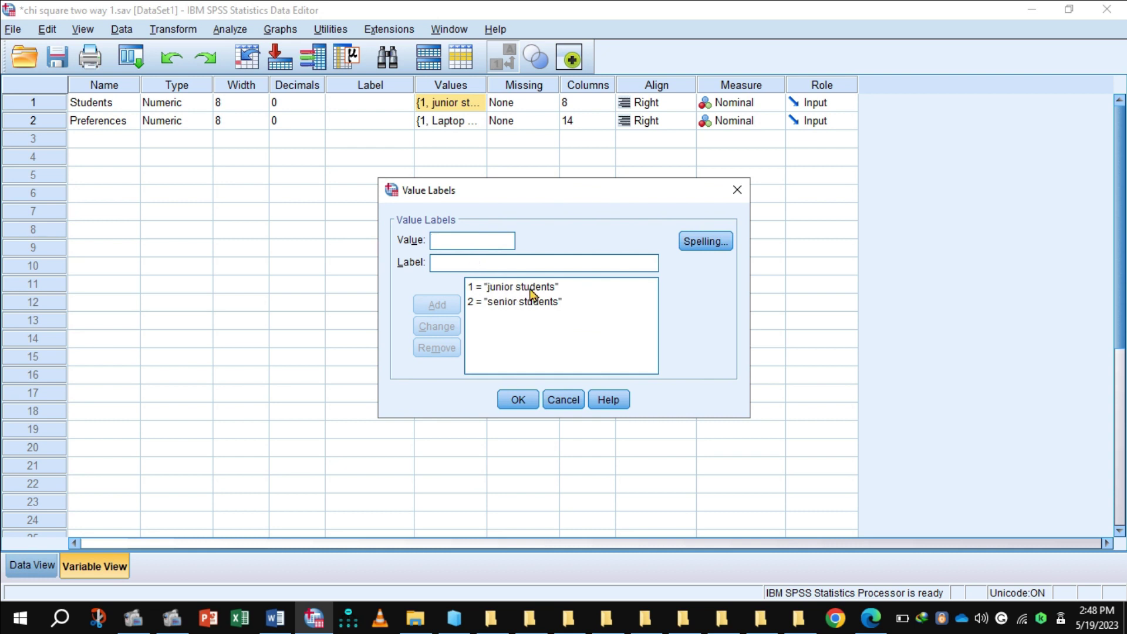
left_click(517, 399)
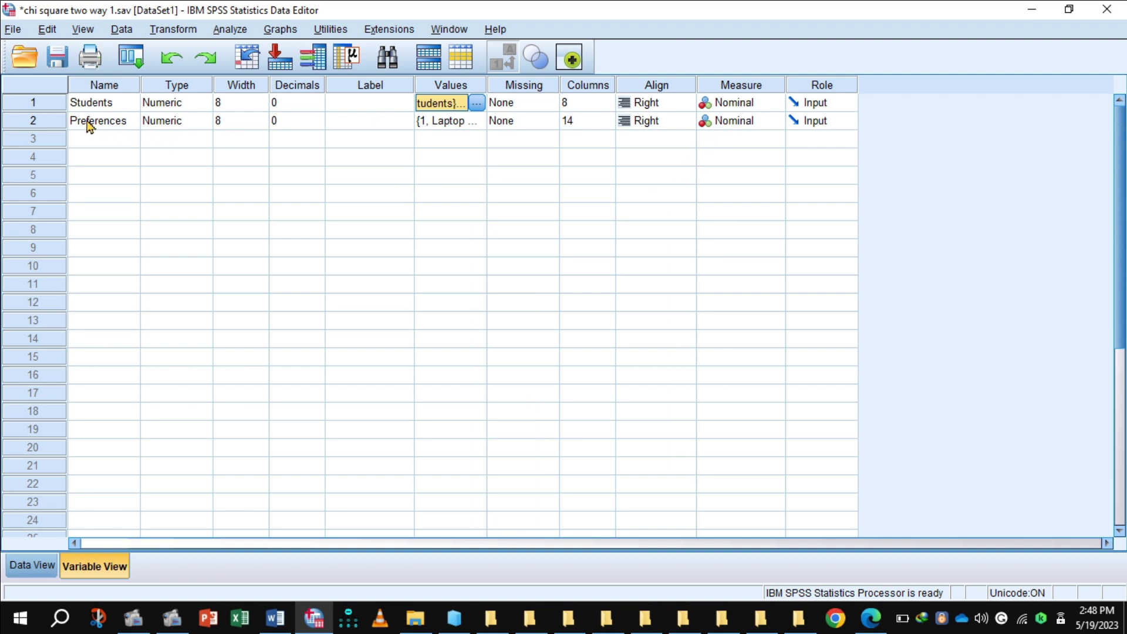
Check the Preferences value labels for Laptop Models A–C, then go back to Data View
double_click(477, 121)
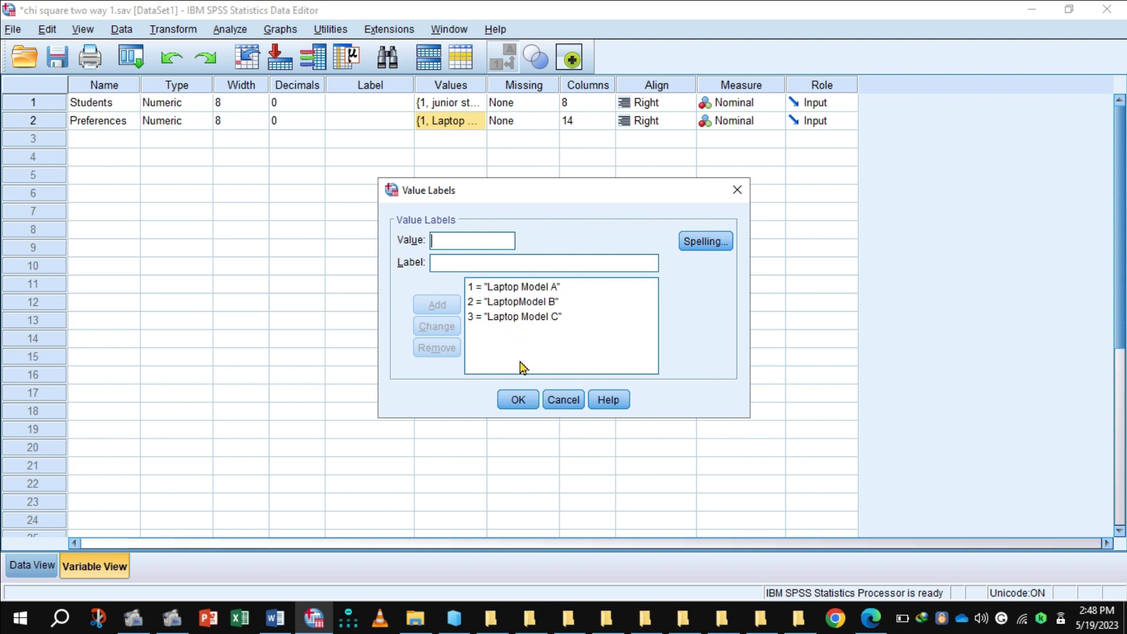
left_click(519, 401)
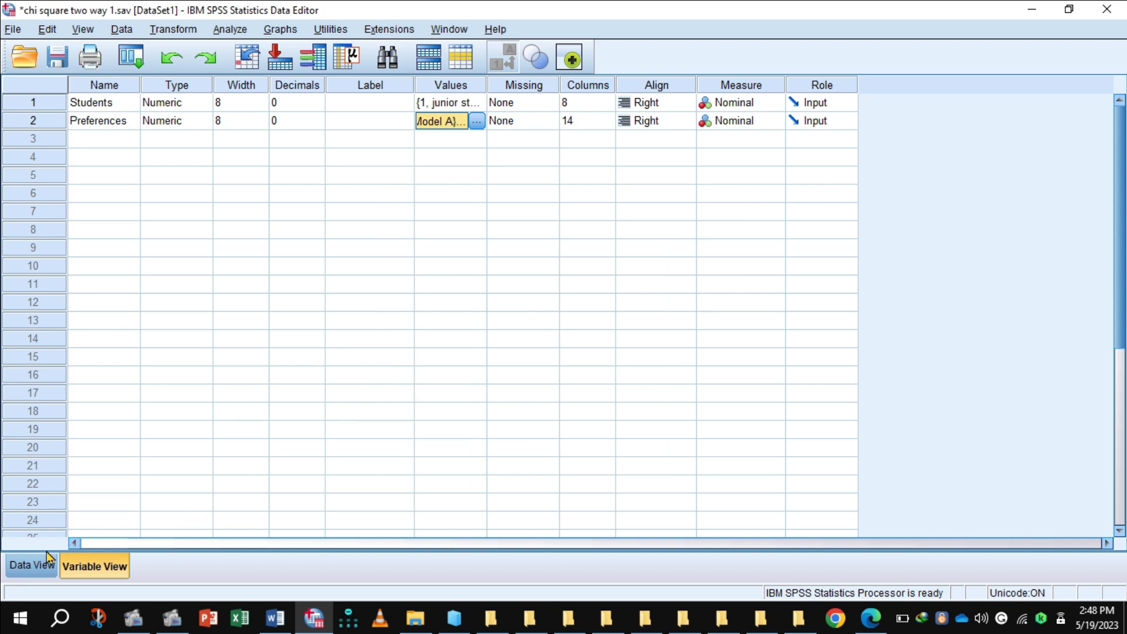
left_click(34, 567)
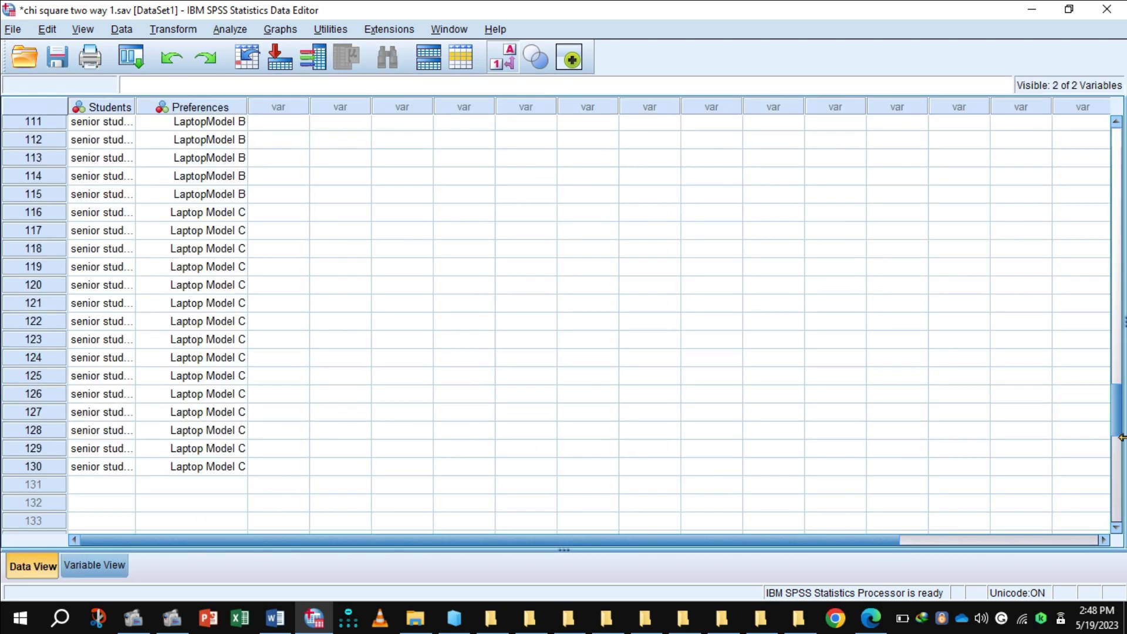
left_click_drag(1121, 402, 1118, 134)
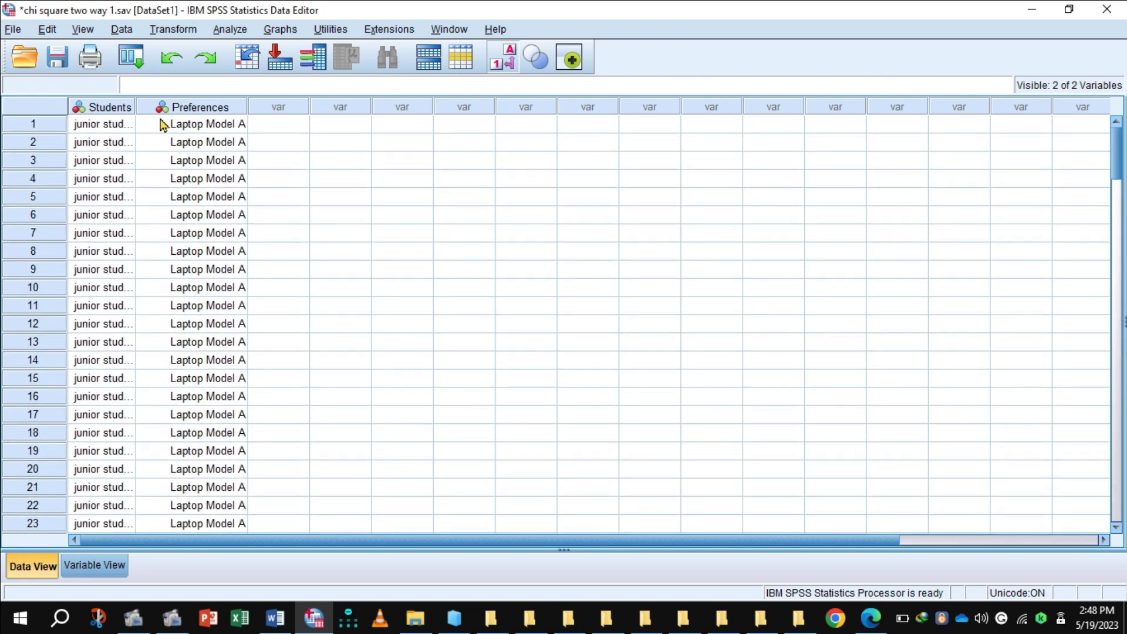
left_click(120, 127)
key("shift+Down")
key("shift+Down")
key("shift+Down")
key("shift+Down")
key("shift+Down")
key("shift+Down")
key("shift+Down")
key("shift+Down")
key("shift+Down")
key("shift+Down")
key("shift+Down")
key("shift+Down")
key("shift+Down")
key("shift+Down")
key("shift+Down")
key("shift+Down")
key("shift+Down")
key("shift+Down")
key("shift+Down")
key("shift+Down")
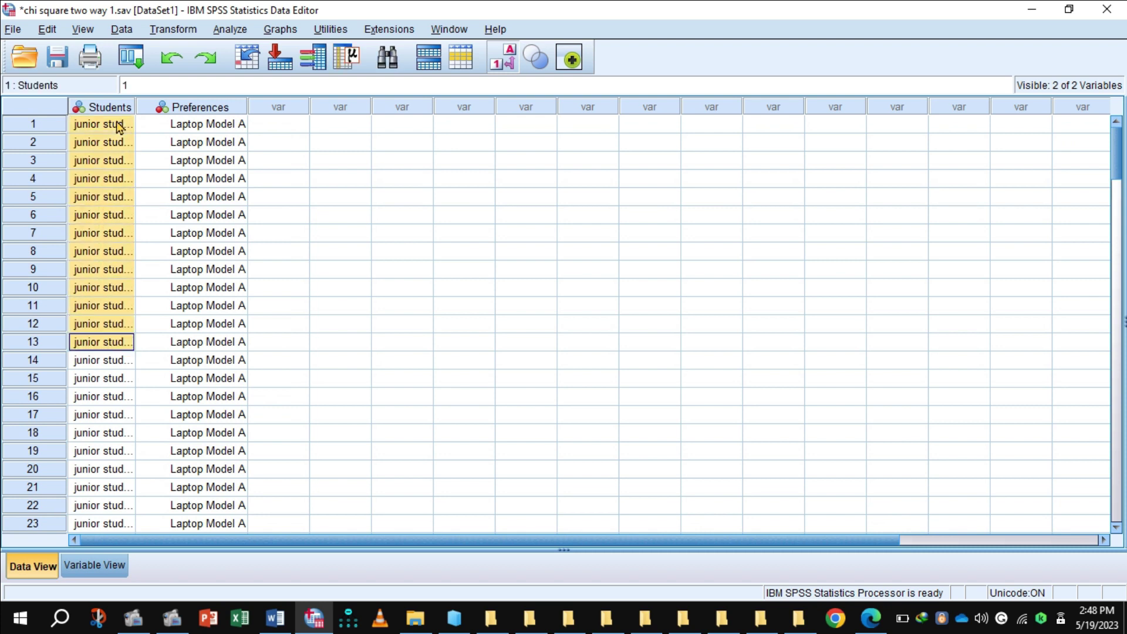
key("shift+Down")
key("shift+Down")
key("shift+Down")
key("shift+Down")
key("shift+Down")
key("shift+Down")
key("shift+Down")
key("shift+Down")
key("shift+Down")
key("shift+Down")
key("shift+Down")
key("shift+Down")
key("shift+Down")
key("shift+Down")
key("shift+Down")
key("shift+Down")
key("shift+Down")
key("shift+Down")
key("shift+Down")
key("shift+Down")
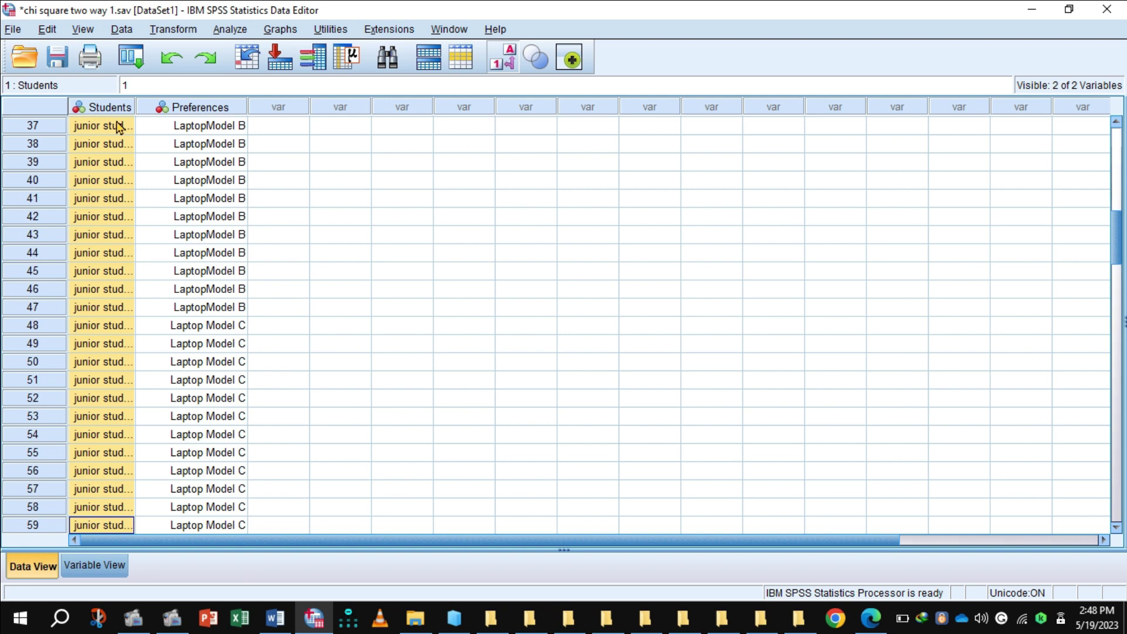
key("shift+Down")
key("shift+Down")
key("shift+Down")
key("shift+Down")
key("shift+Down")
key("shift+Down")
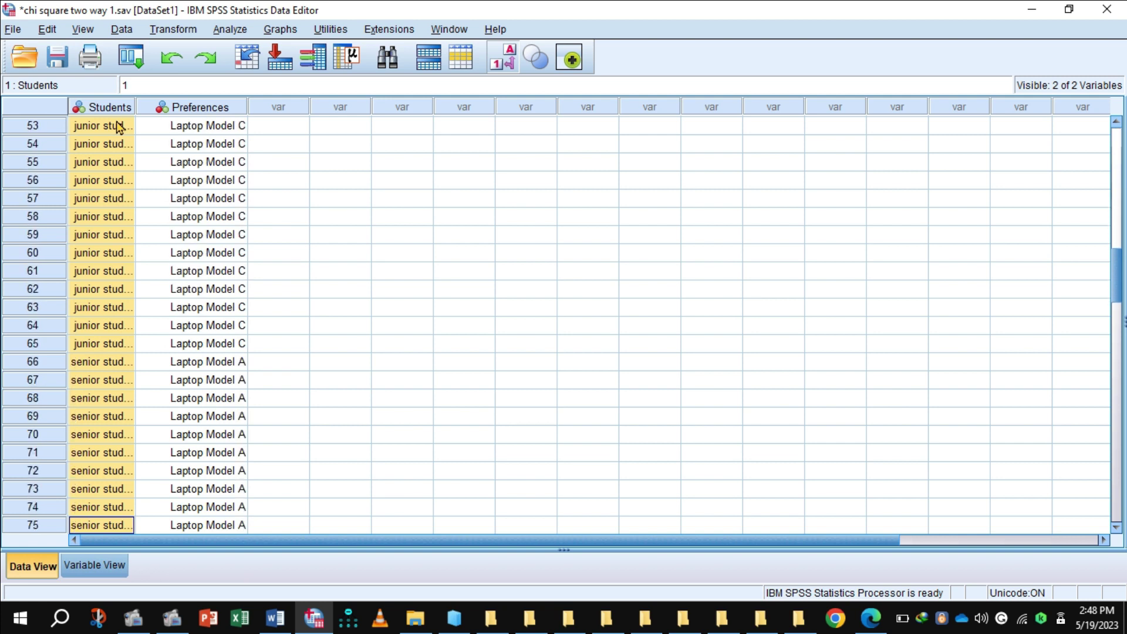
key("shift+Up")
key("shift+Up")
key("shift+Up")
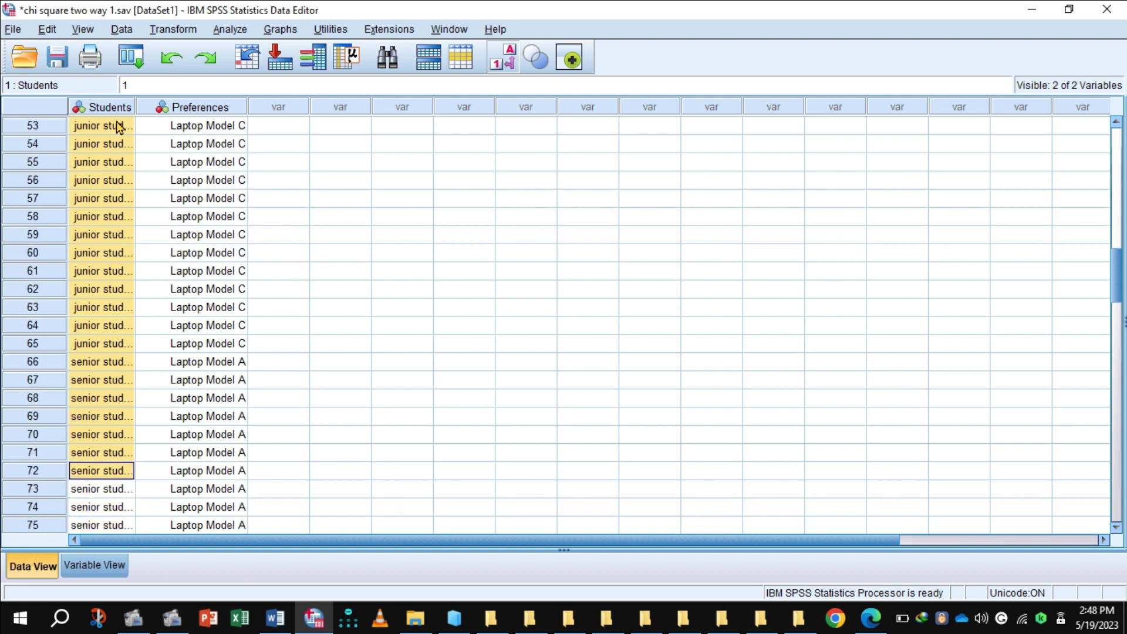
key("shift+Up")
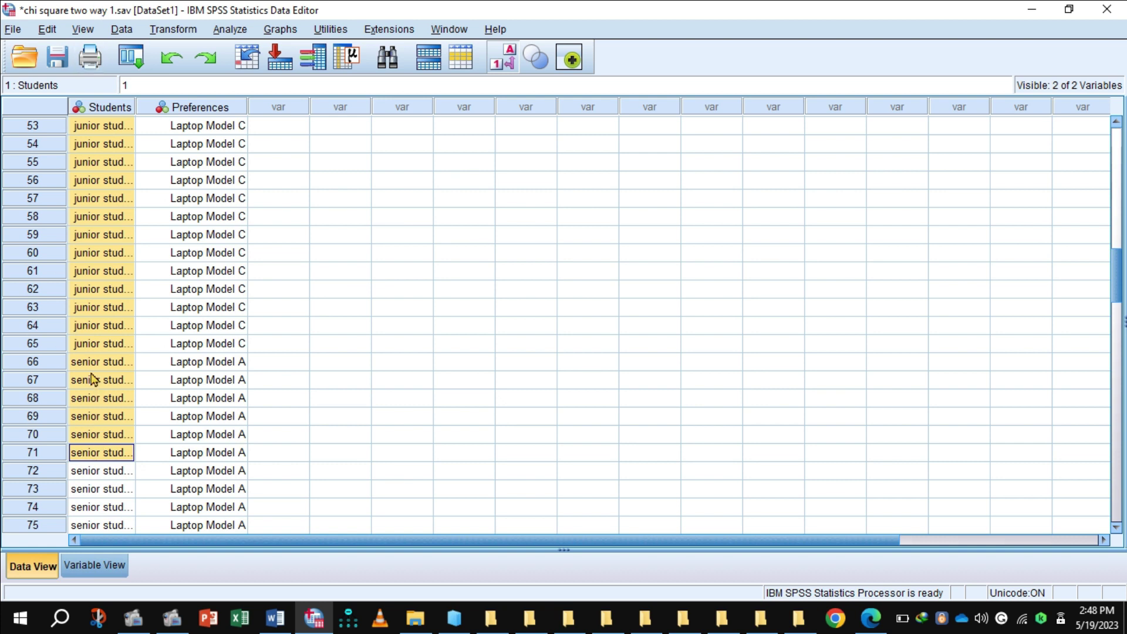
double_click(89, 344)
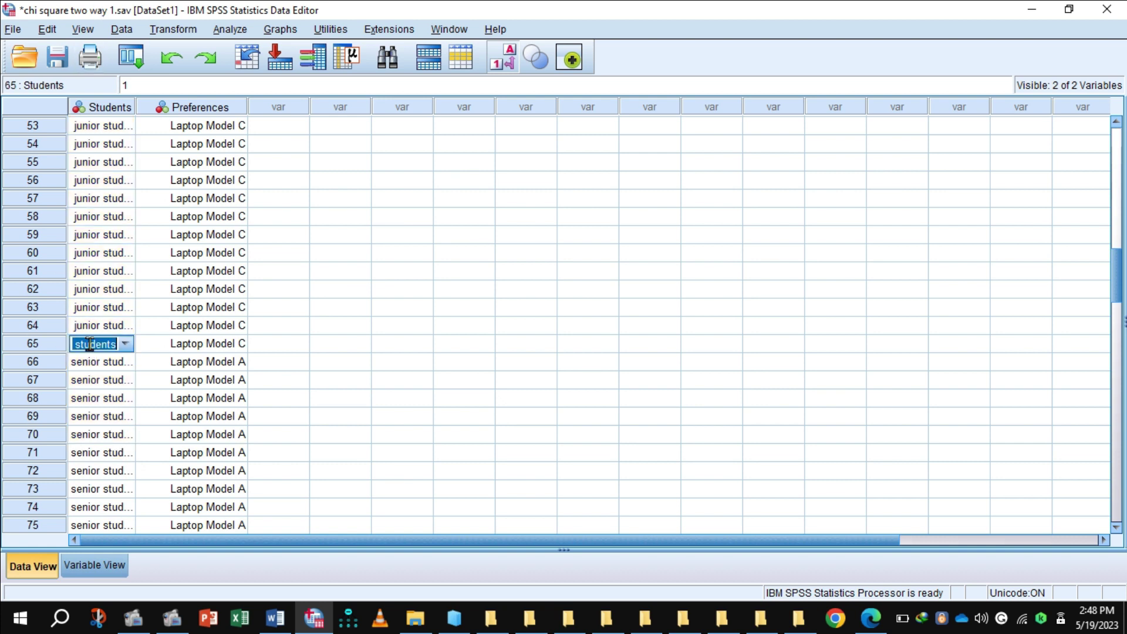
left_click(87, 364)
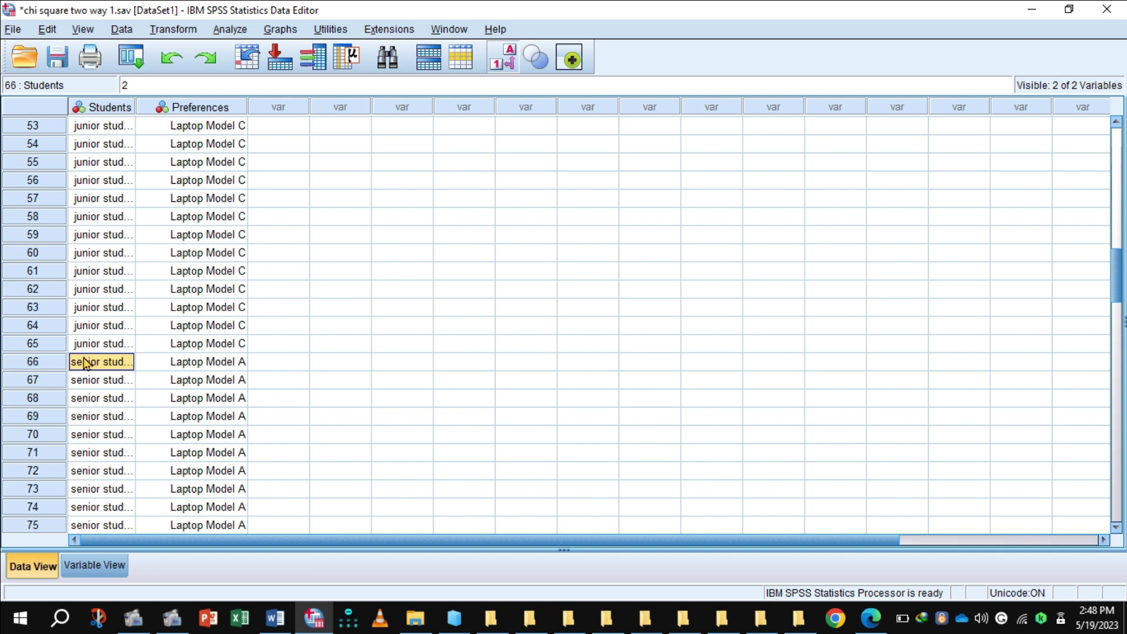
key("shift+Down")
key("shift+Down")
key("shift+Down")
key("shift+Down")
key("shift+Down")
key("shift+Down")
key("shift+Down")
key("shift+Down")
key("shift+Down")
key("shift+Down")
key("shift+Down")
key("shift+Down")
key("shift+Down")
key("shift+Down")
key("shift+Down")
key("shift+Down")
key("shift+Down")
key("shift+Down")
key("shift+Down")
key("shift+Down")
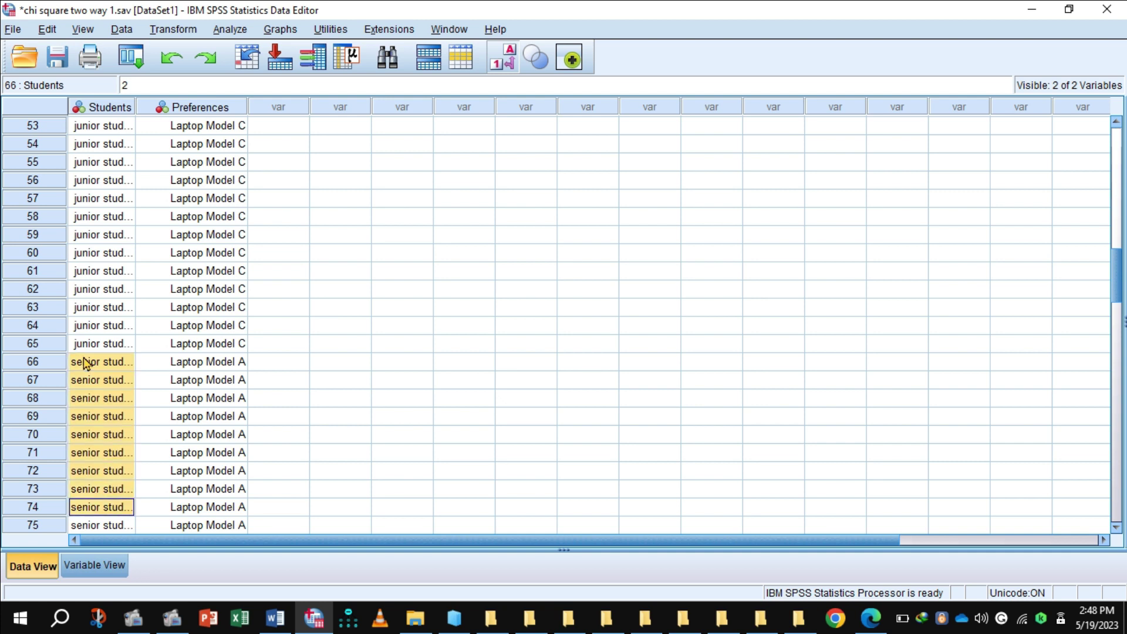
key("shift+Down")
key("shift+Down")
key("shift+Down")
key("shift+Down")
key("shift+Down")
key("shift+Down")
key("shift+Down")
key("shift+Down")
key("shift+Down")
key("shift+Down")
key("shift+Down")
key("shift+Down")
key("shift+Down")
key("shift+Down")
key("shift+Down")
key("shift+Down")
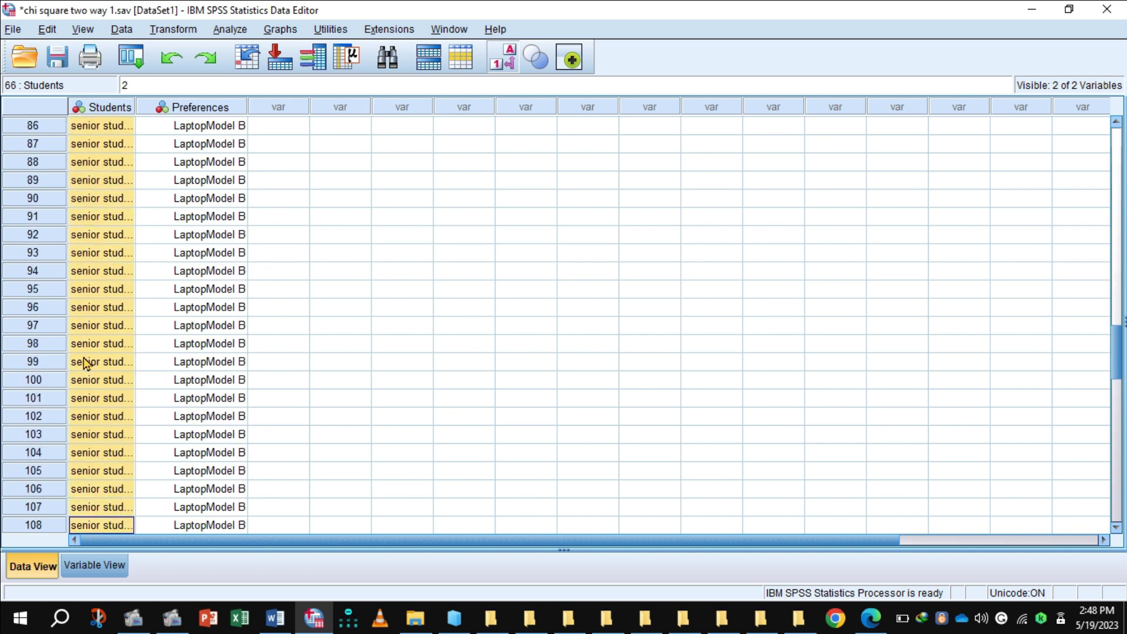
key("shift+Down")
key("shift+Down")
key("shift+Down")
key("shift+Down")
key("shift+Down")
key("shift+Down")
key("shift+Down")
key("shift+Down")
key("shift+Down")
key("shift+Down")
key("shift+Down")
key("shift+Down")
key("shift+Down")
key("shift+Down")
key("shift+Down")
key("shift+Down")
key("shift+Down")
key("shift+Down")
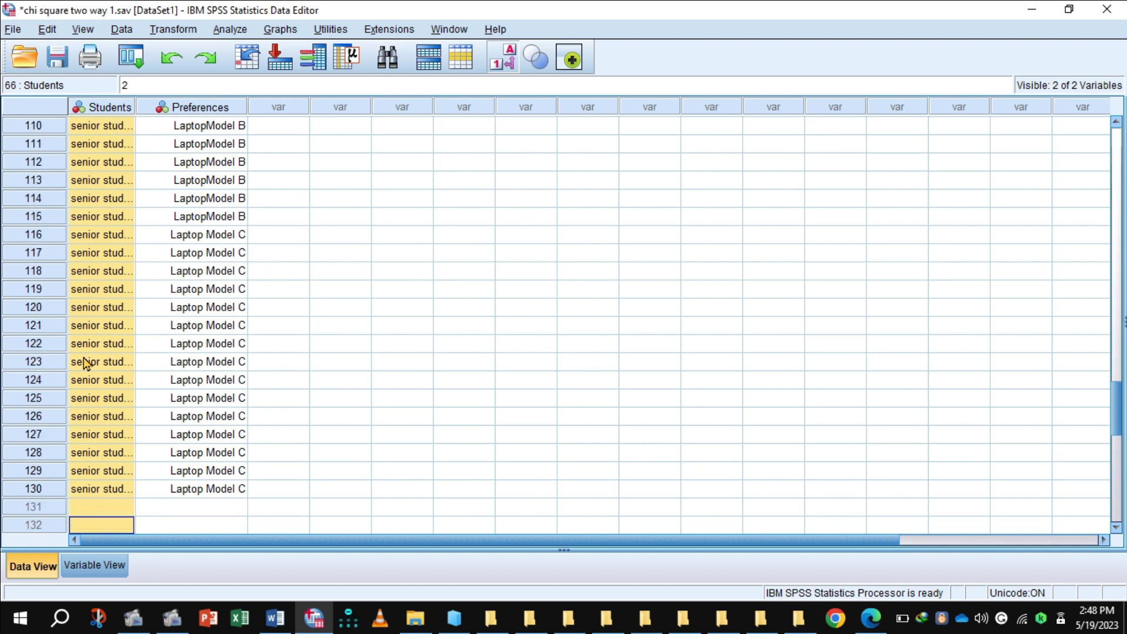
key("shift+Up")
key("shift+Up")
key("shift+Up")
key("shift+Up")
key("shift+Up")
key("shift+Up")
key("shift+Up")
key("shift+Up")
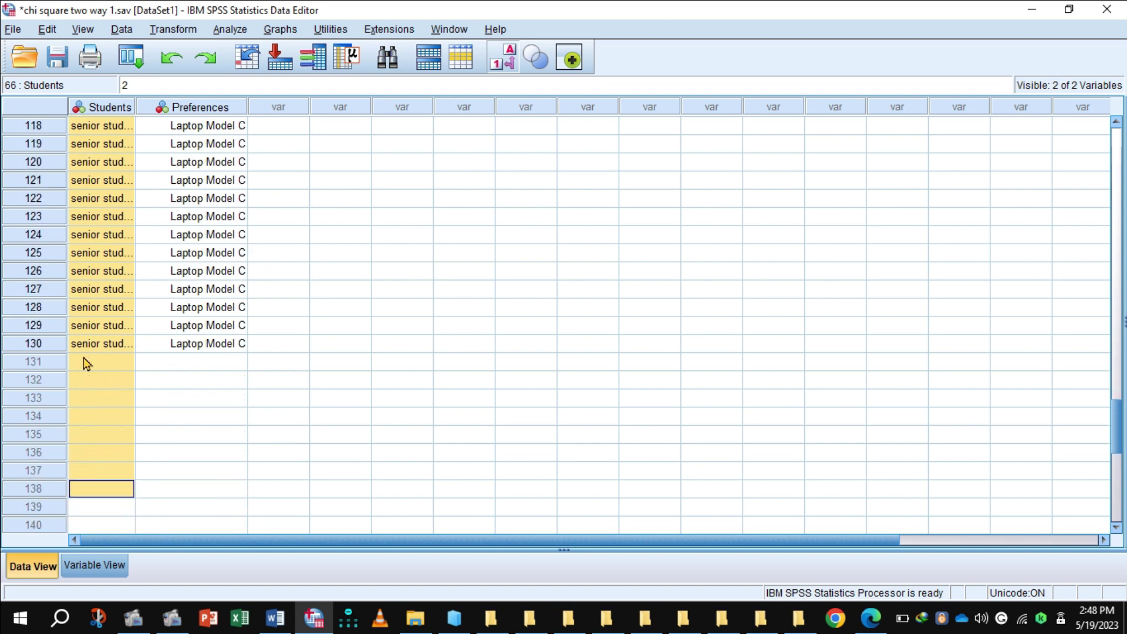
key("shift+Up")
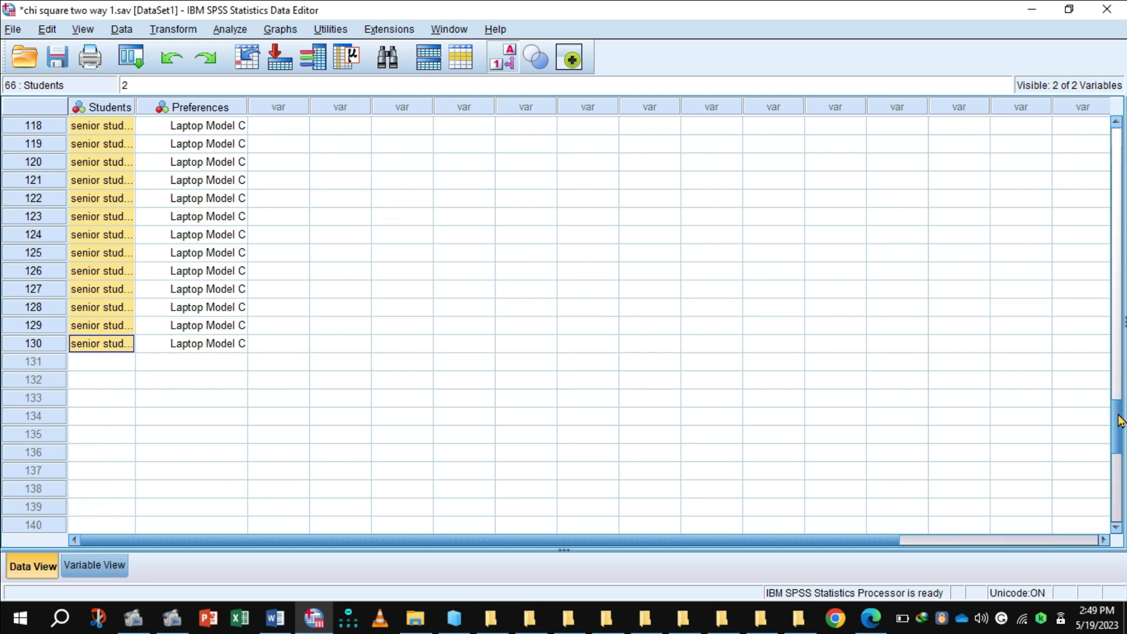
left_click_drag(1118, 420, 1118, 141)
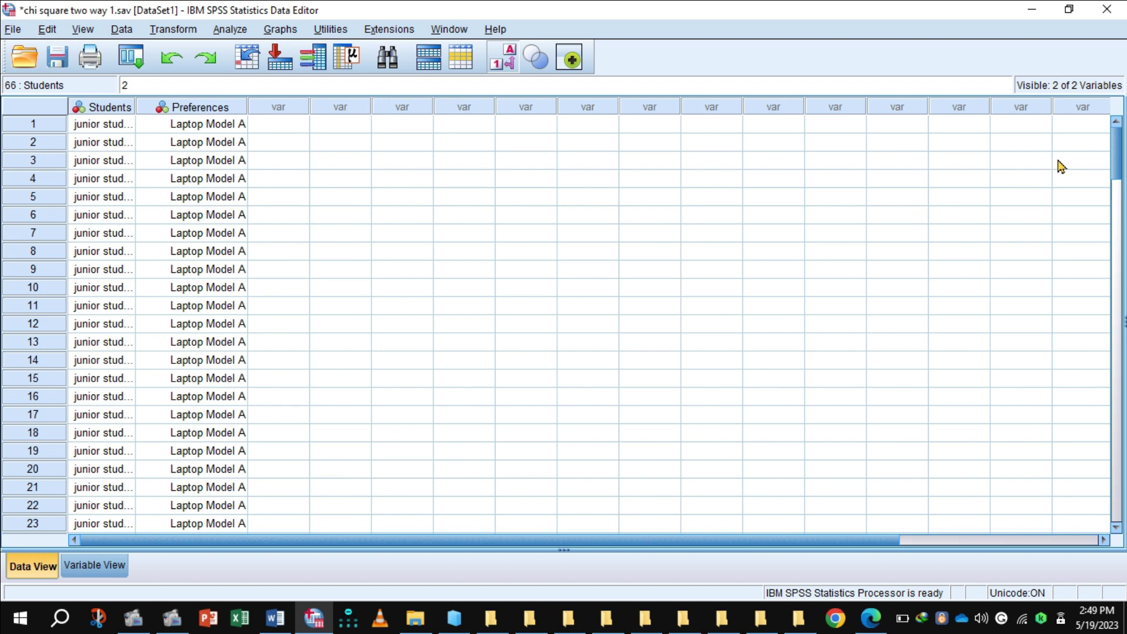
left_click_drag(1119, 157, 1118, 179)
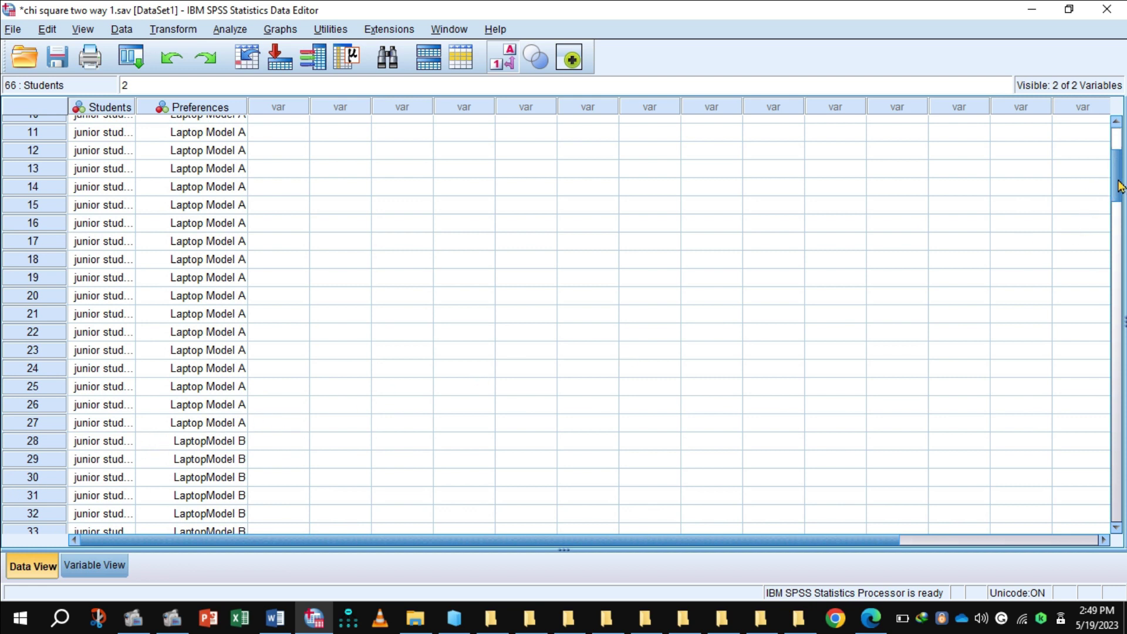
left_click_drag(1121, 187, 1121, 227)
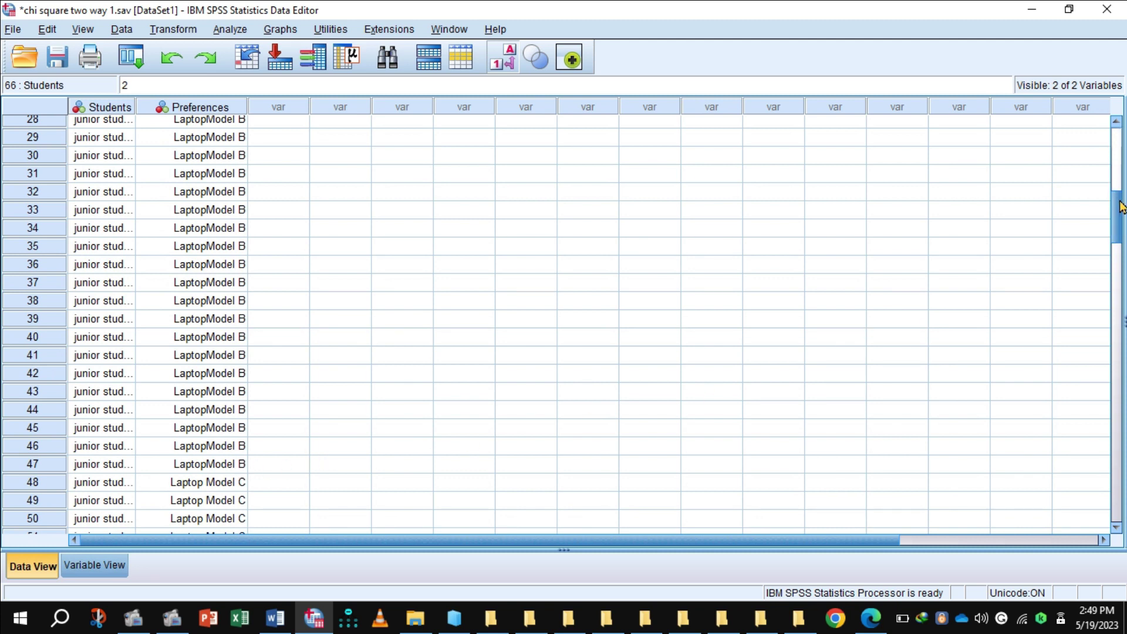
left_click_drag(1121, 207, 1121, 251)
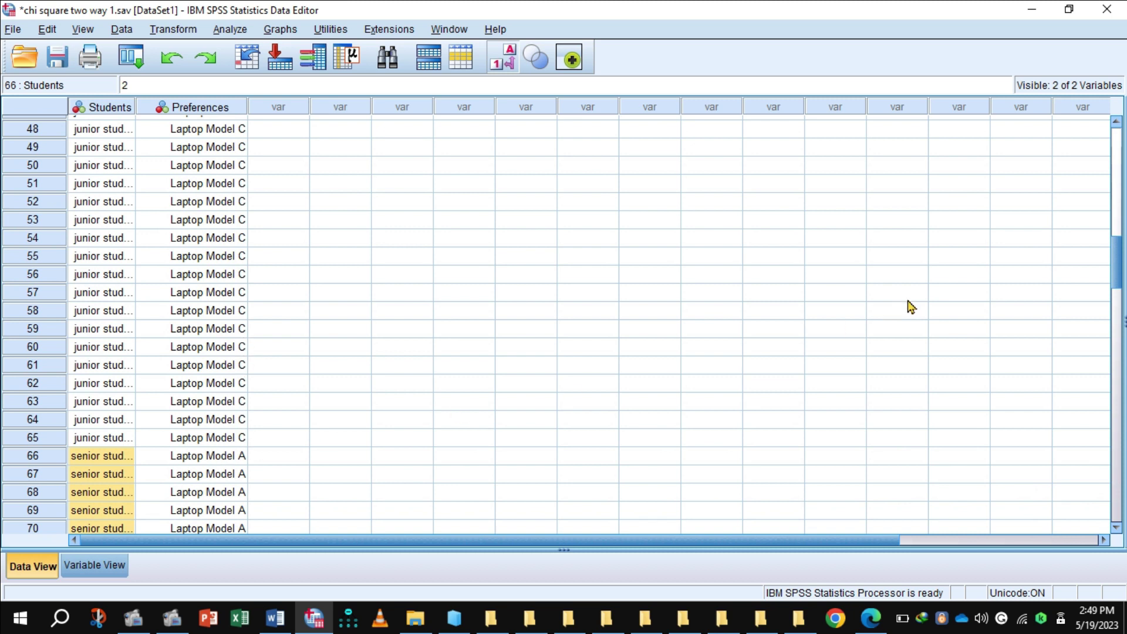
left_click_drag(1122, 259, 1122, 285)
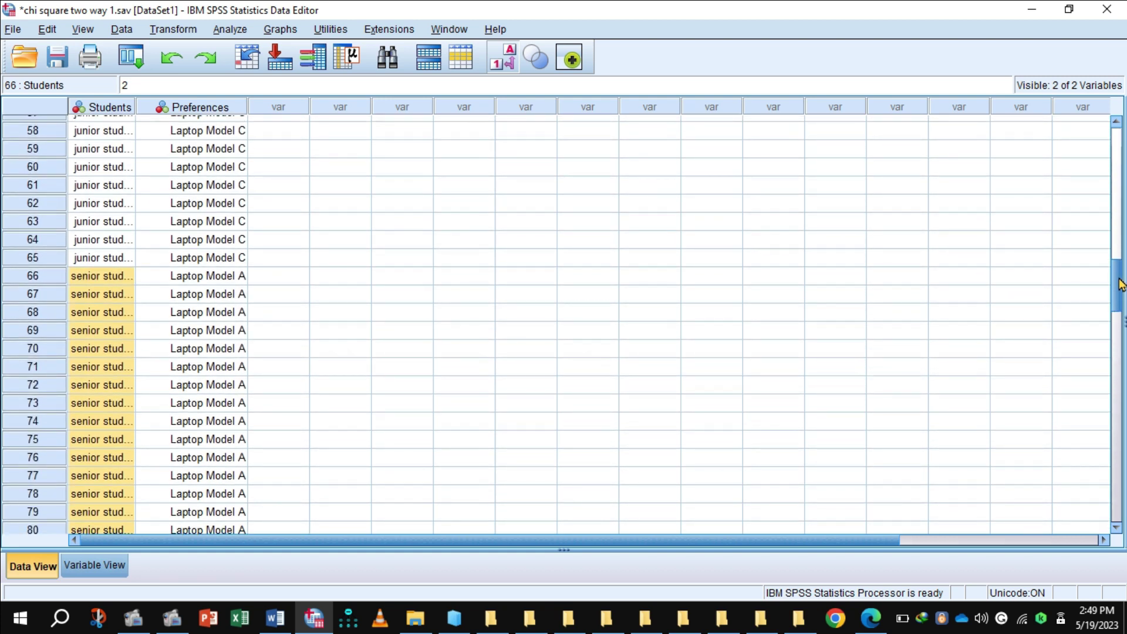
left_click_drag(1122, 285, 1122, 299)
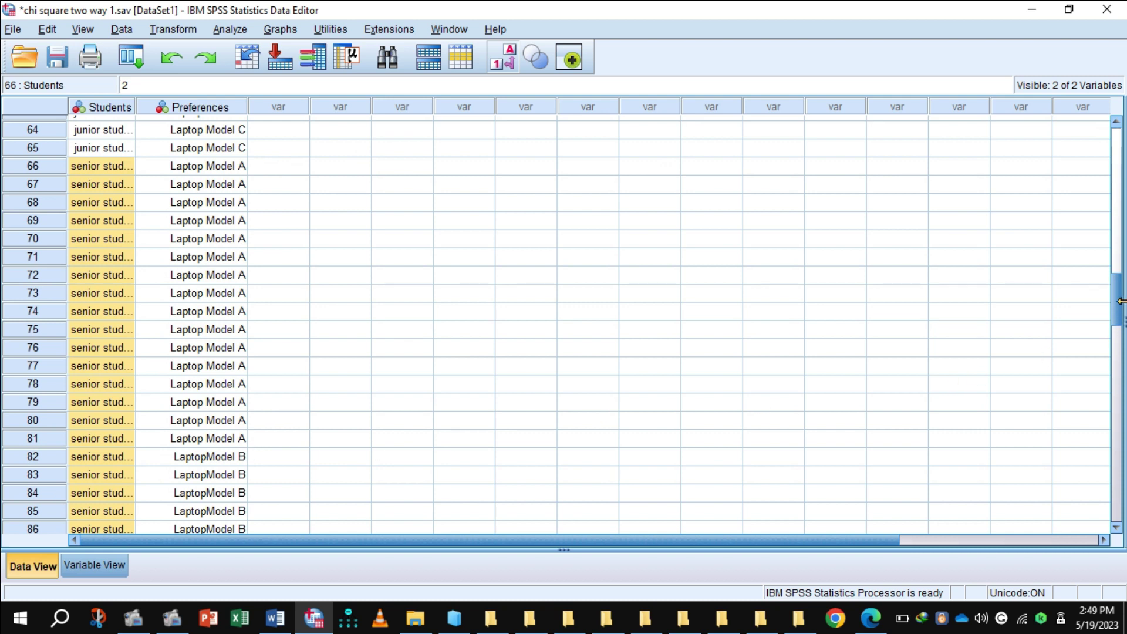
left_click_drag(1119, 311, 1119, 404)
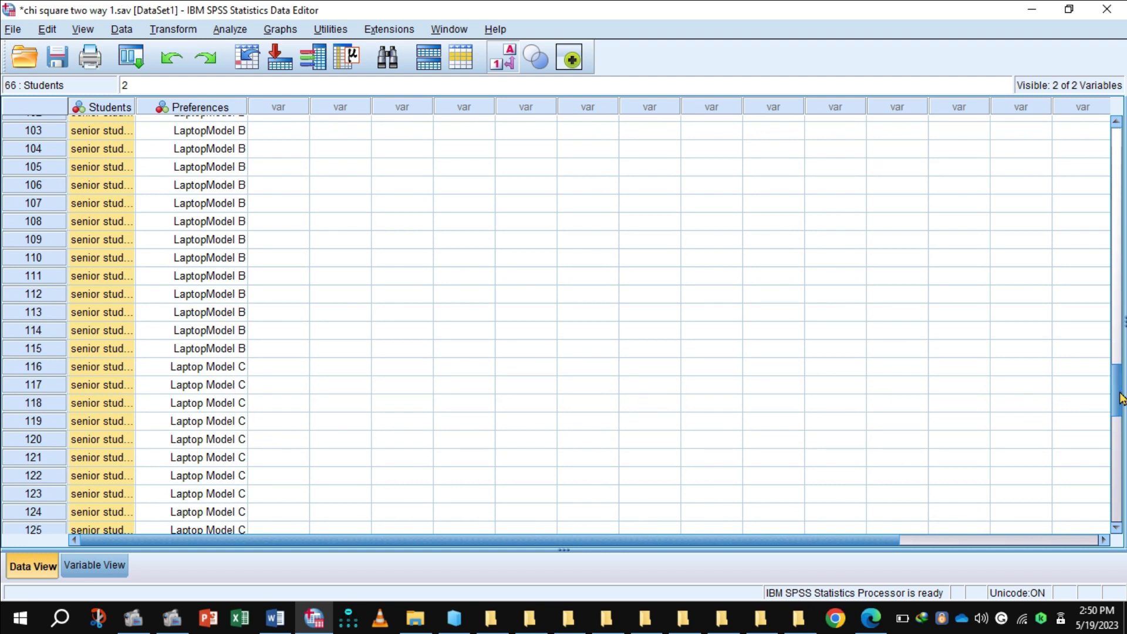
scroll(1121, 411, "down", 3)
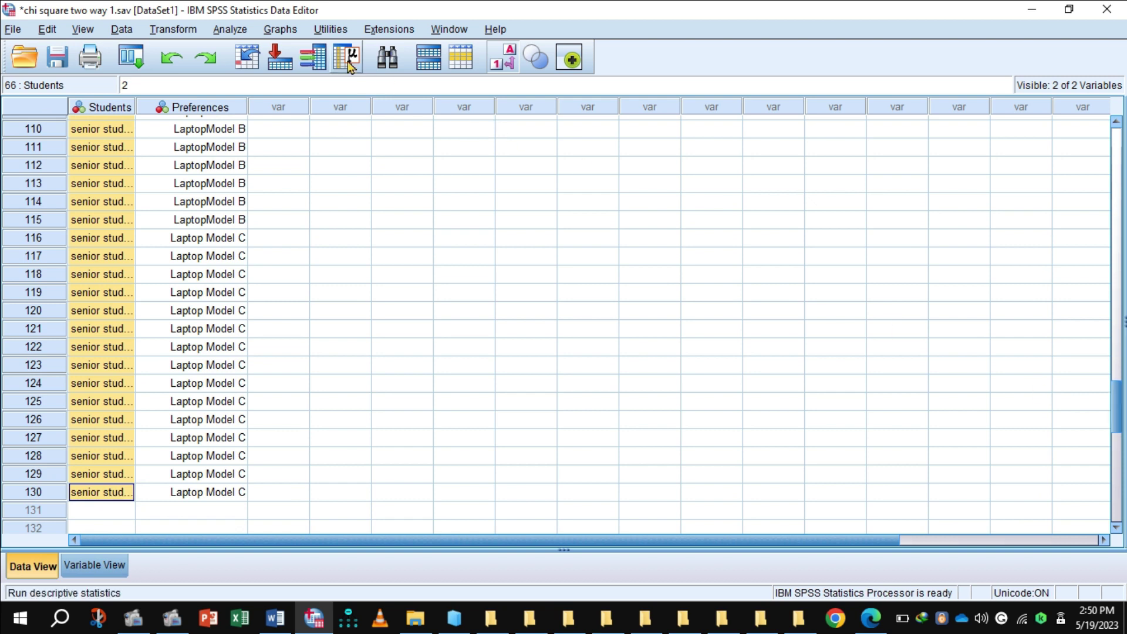
Run Crosstabs with Students in rows, Preferences in columns and the Chi-square statistic
left_click(237, 32)
mouse_move(263, 73)
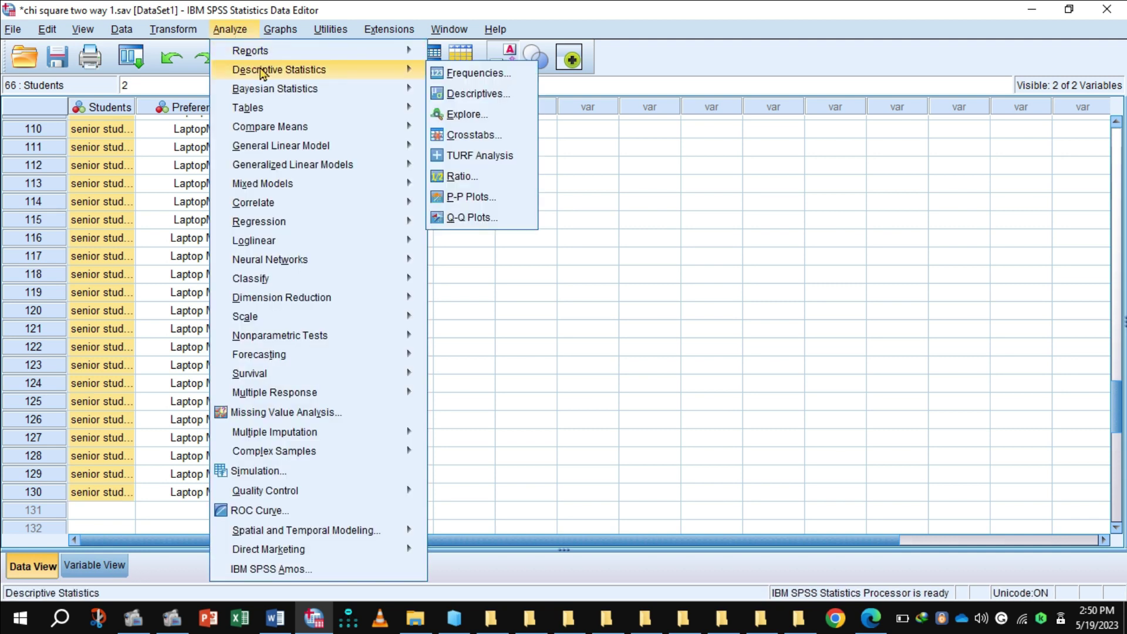
left_click(482, 135)
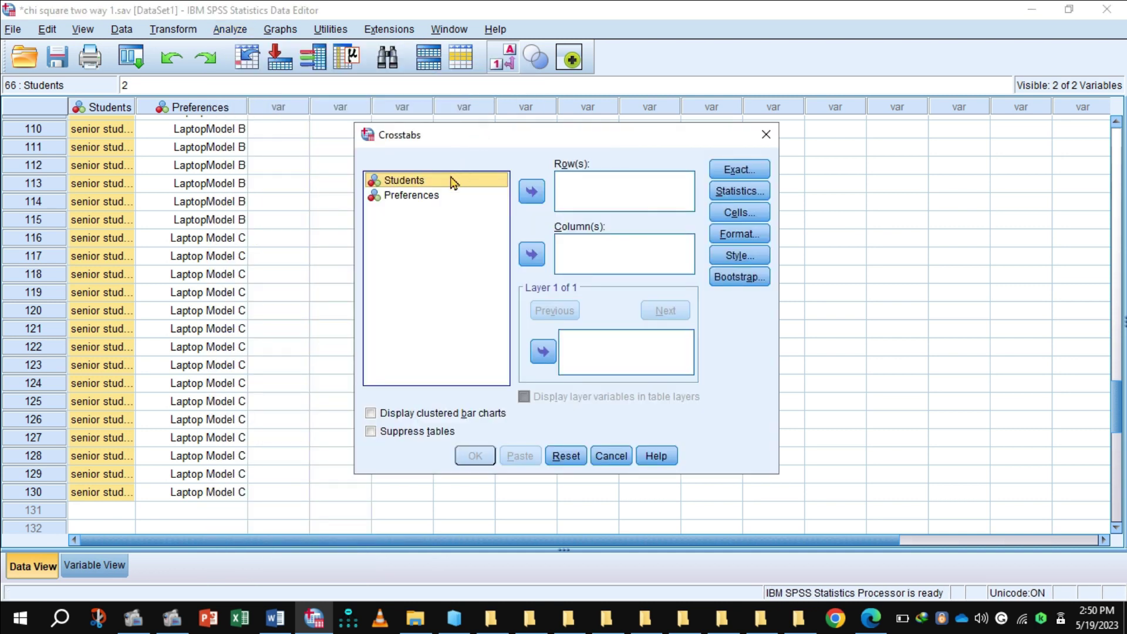
left_click(532, 193)
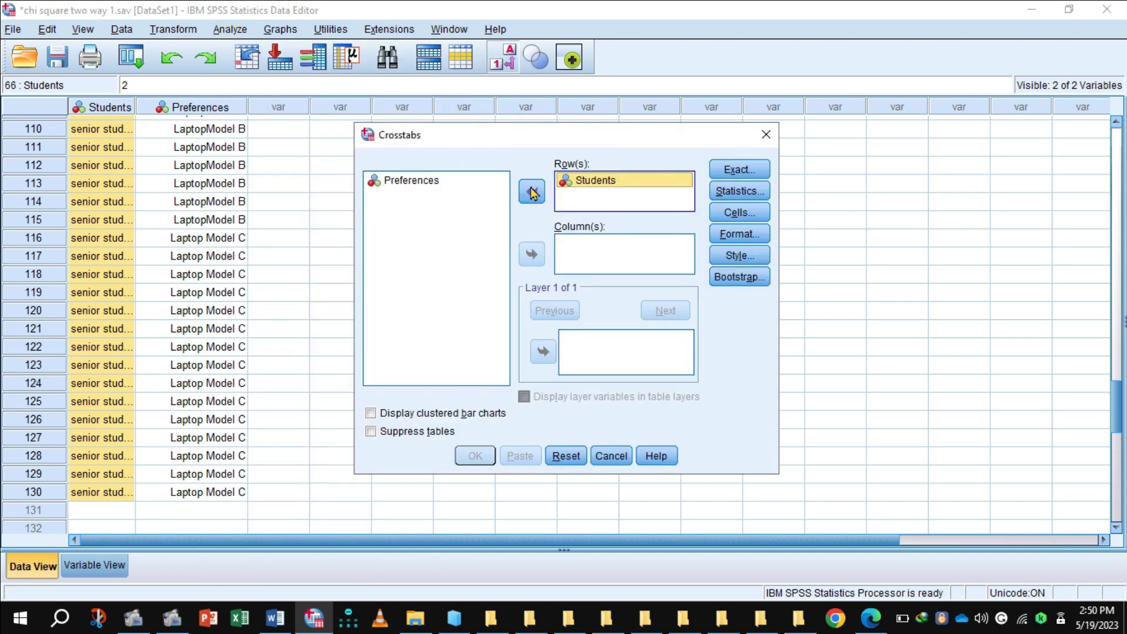
left_click(420, 182)
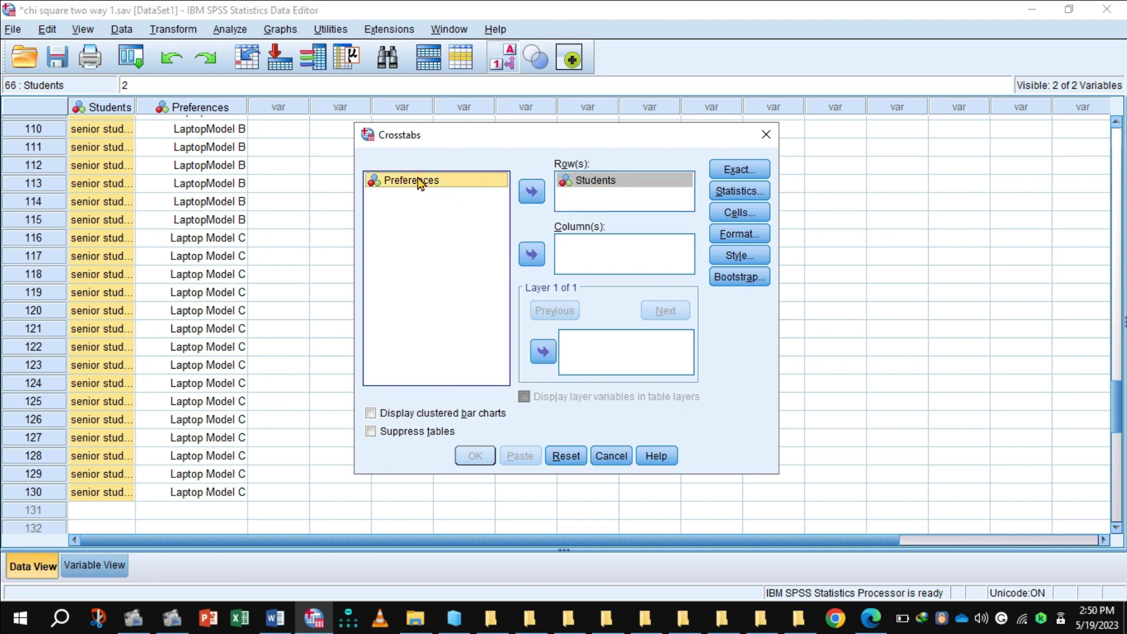
left_click(532, 255)
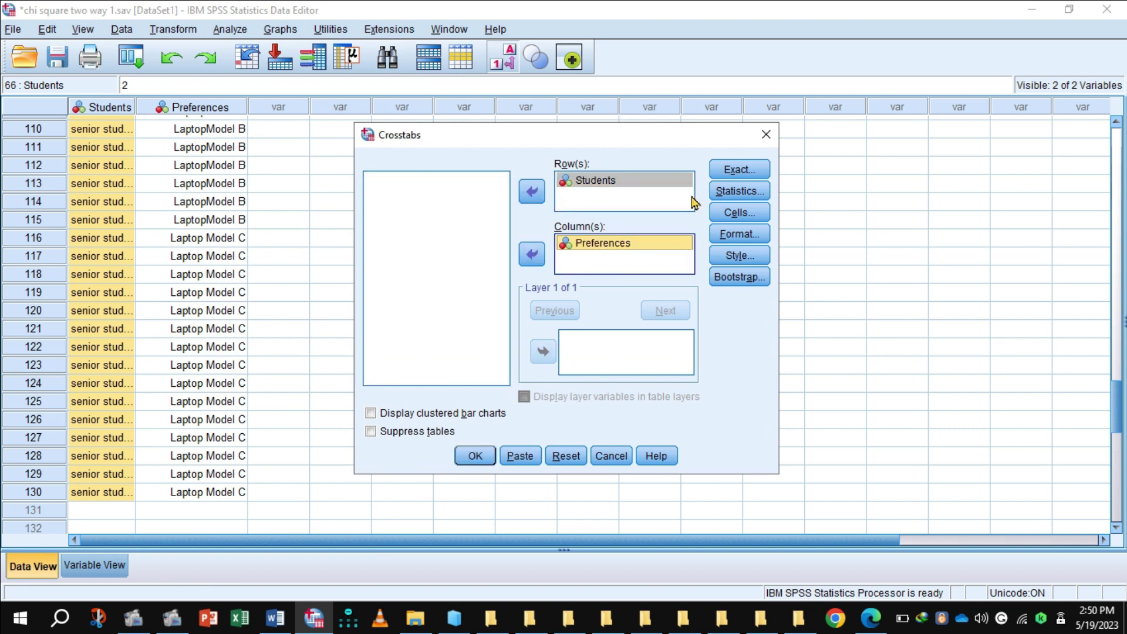
left_click(731, 192)
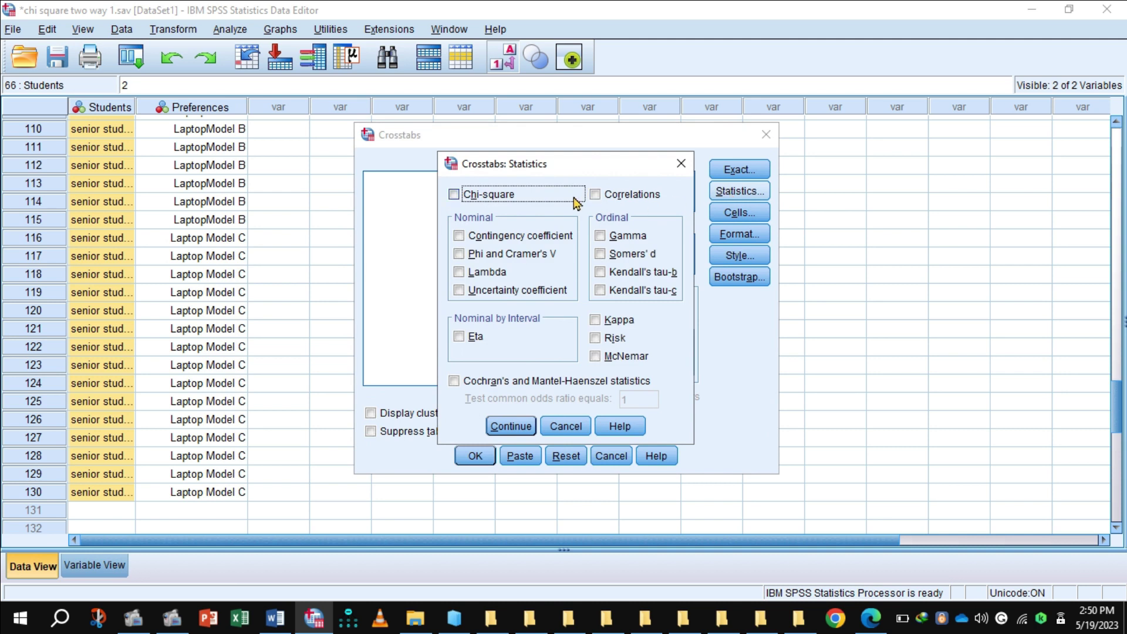
left_click(454, 194)
left_click(510, 426)
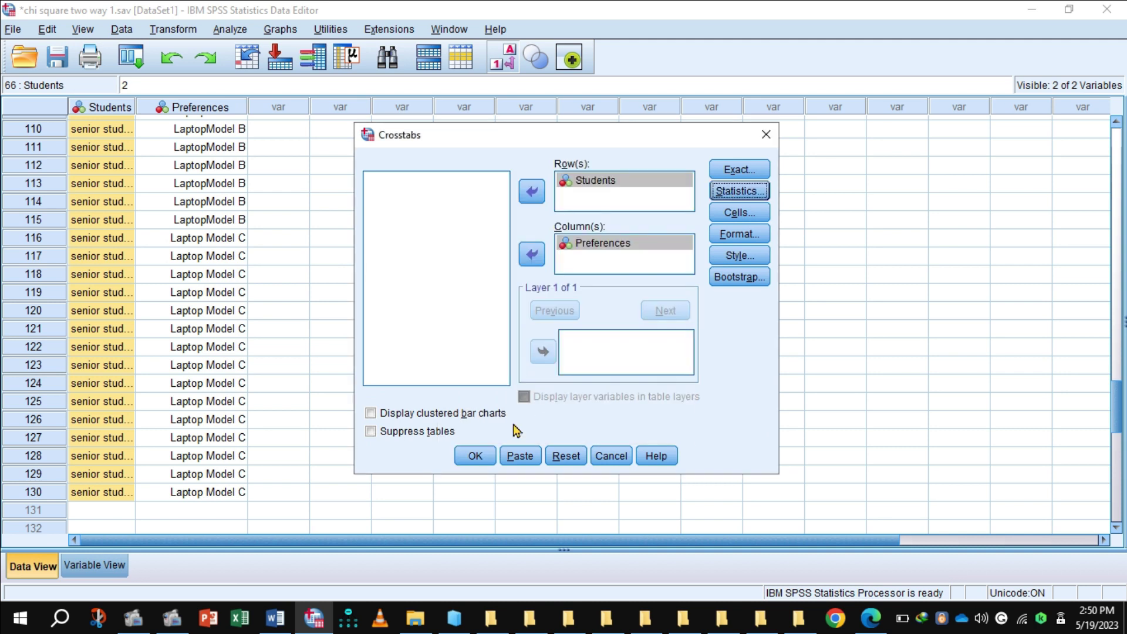
left_click(481, 455)
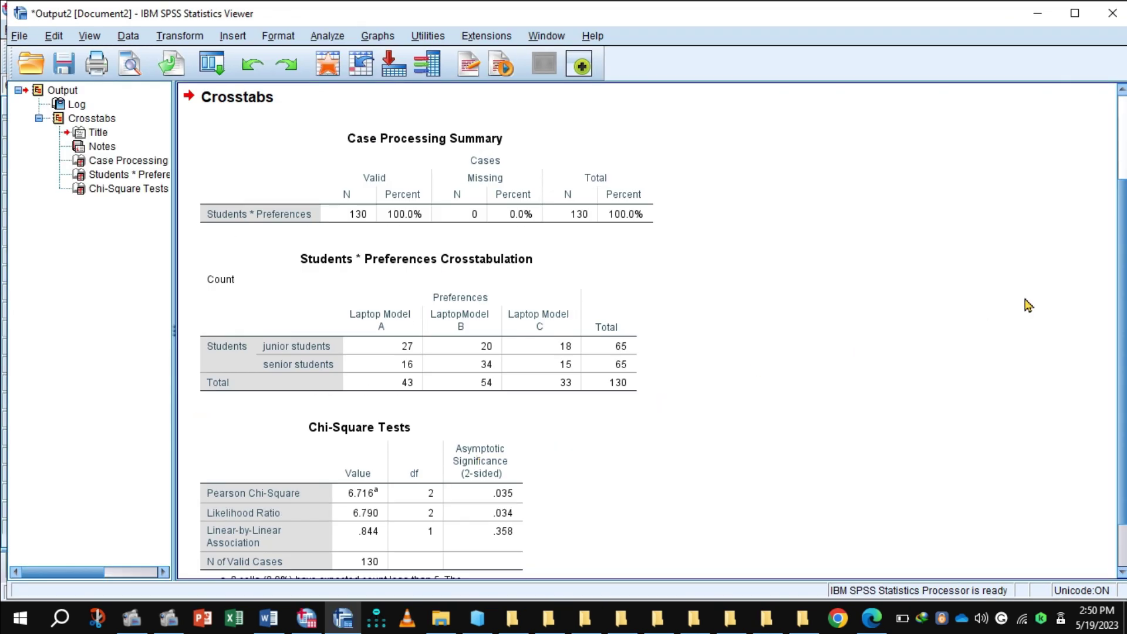
Select the Students * Preferences crosstab and scroll to the Chi-Square Tests footnote (minimum expected count 16.50)
left_click(418, 382)
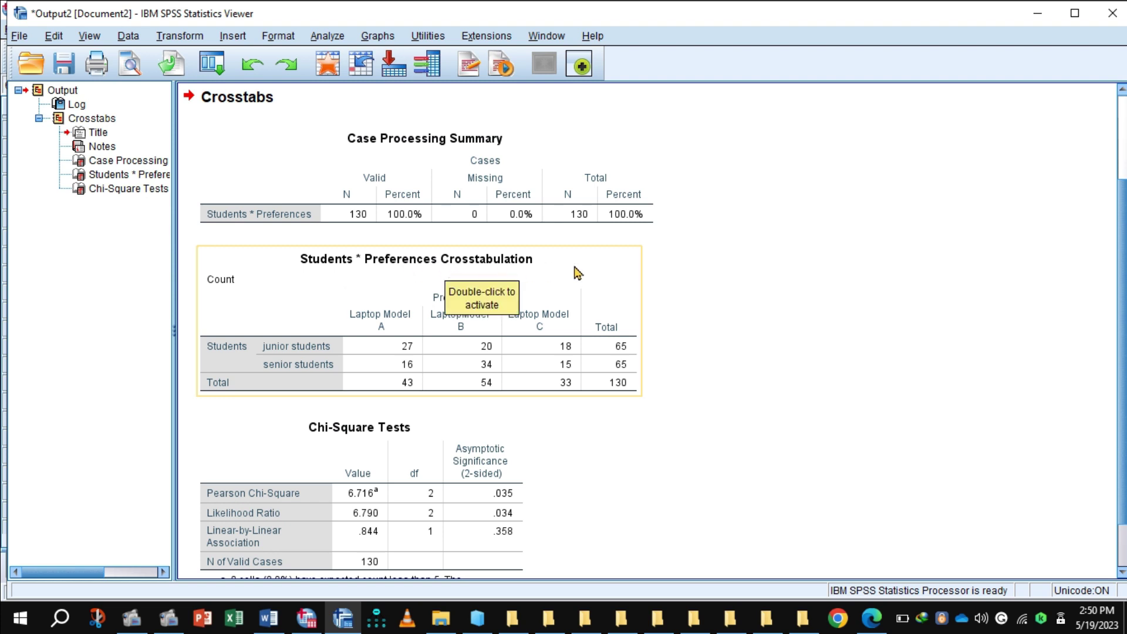
left_click_drag(1116, 238, 1125, 289)
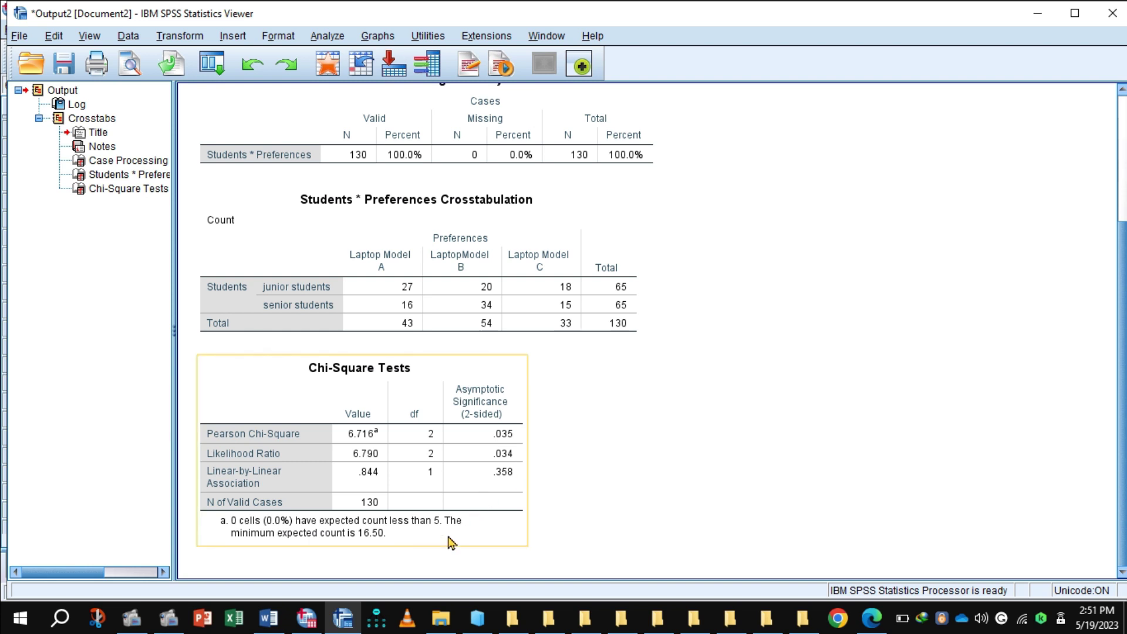
left_click(275, 624)
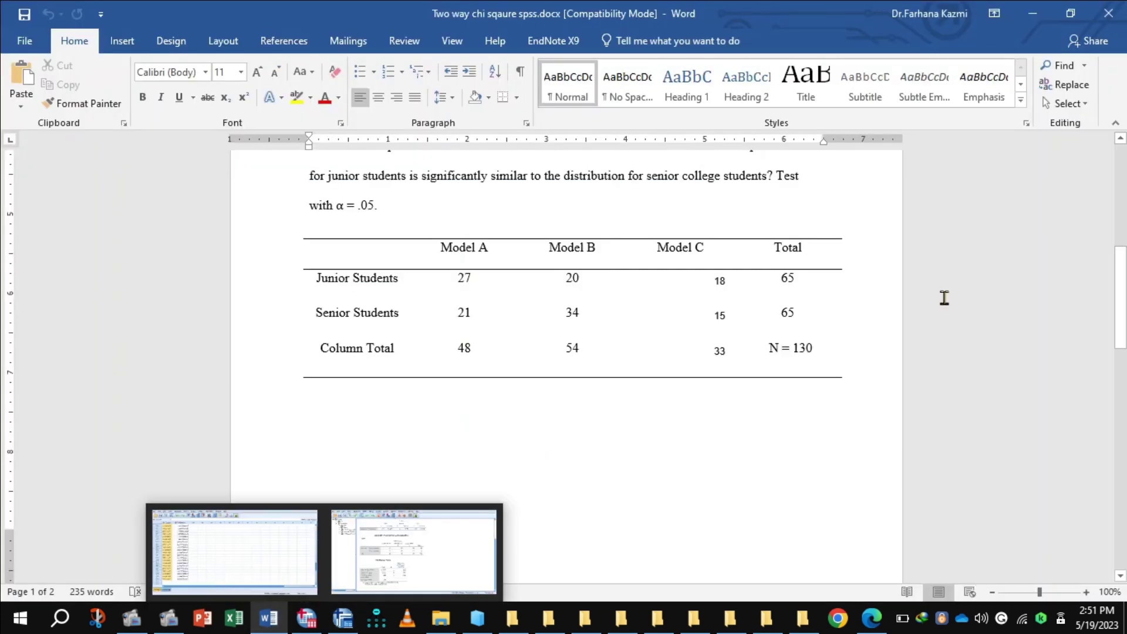
left_click_drag(1123, 270, 1121, 408)
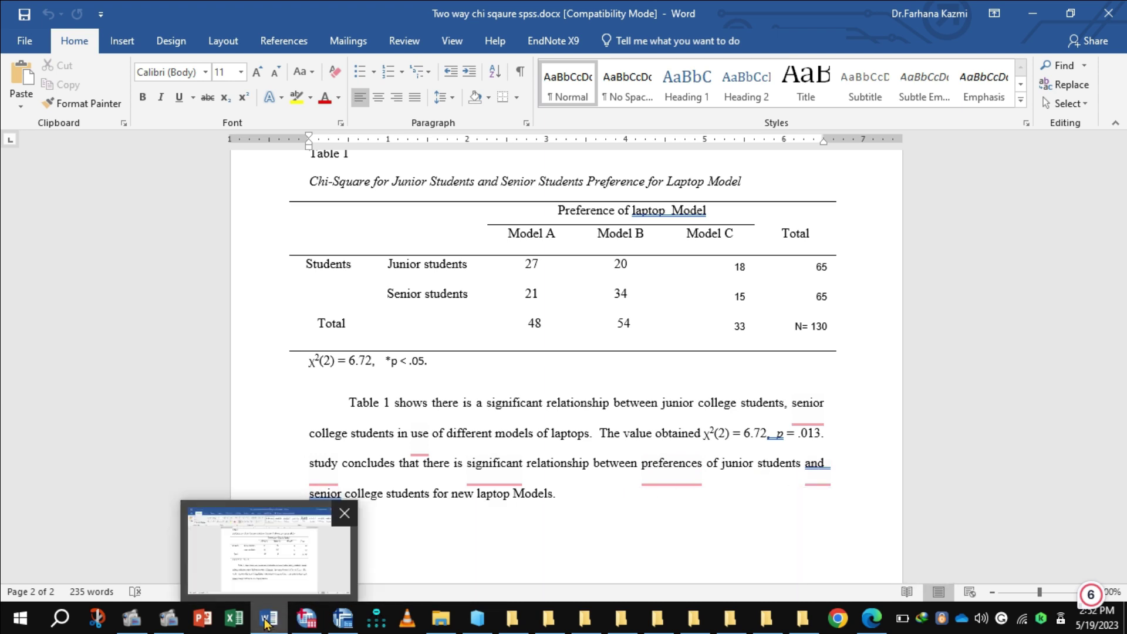
Restore the Screen Record window over the Word report
left_click(155, 621)
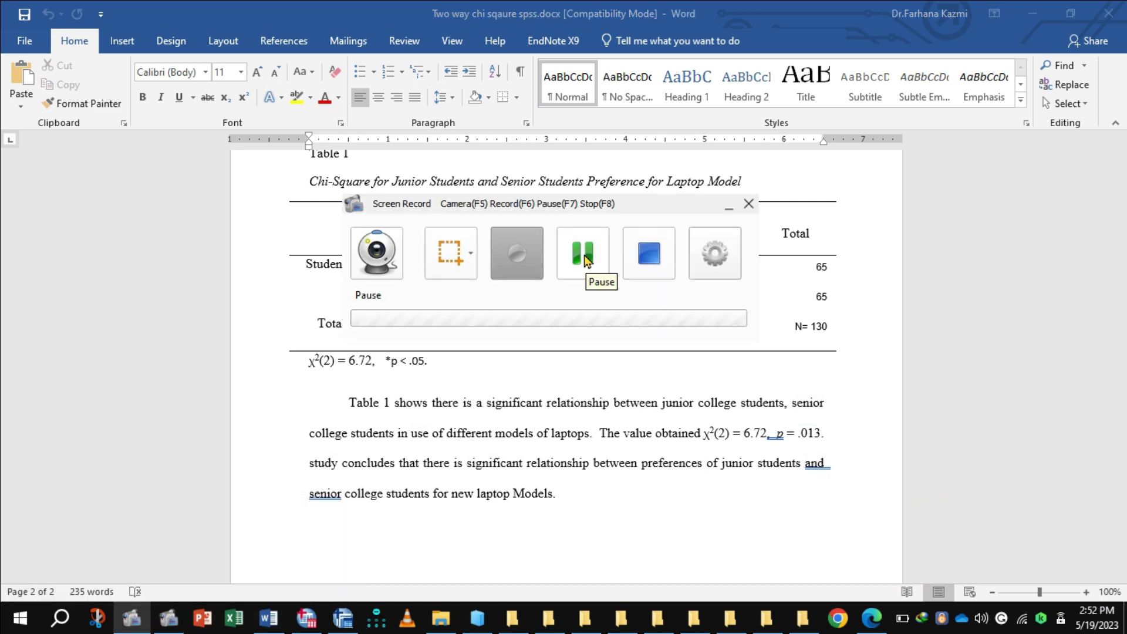